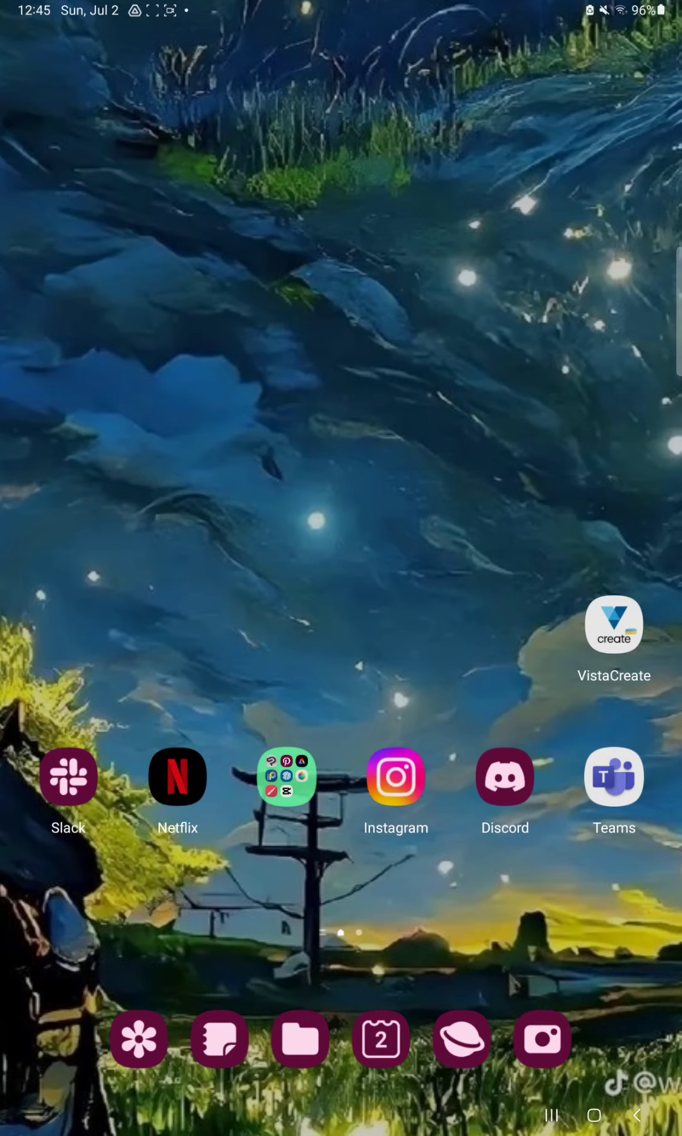
Step: Launch VistaCreate and open the 1200 x 628 px Facebook Ad template gallery under Advertising
{"action": "left_click", "coordinate": [613, 625]}
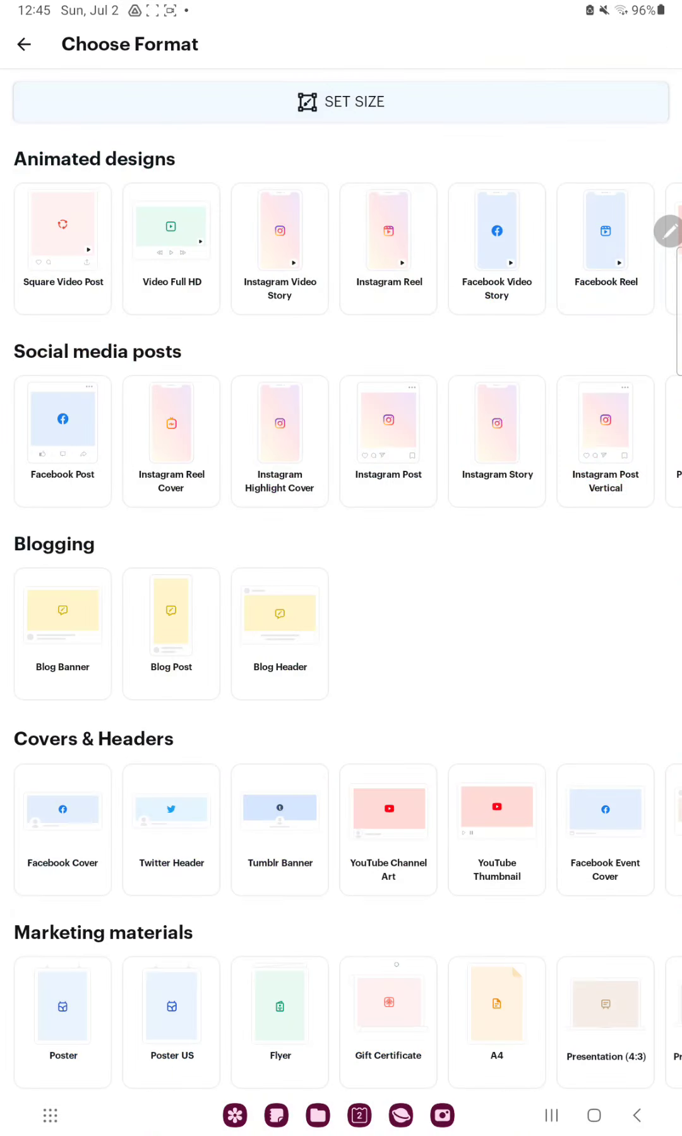
{"action": "scroll", "coordinate": [341, 569], "scroll_direction": "down", "scroll_amount": 5}
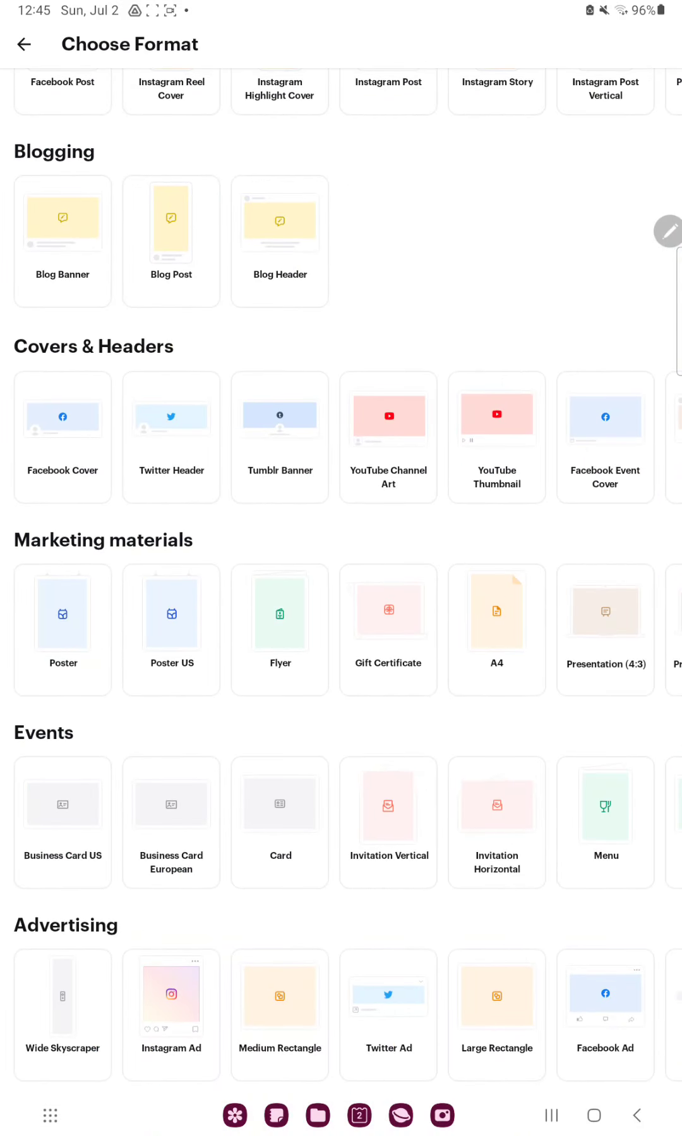
{"action": "left_click_drag", "start_coordinate": [390, 1013], "coordinate": [289, 1012]}
{"action": "left_click", "coordinate": [508, 1015]}
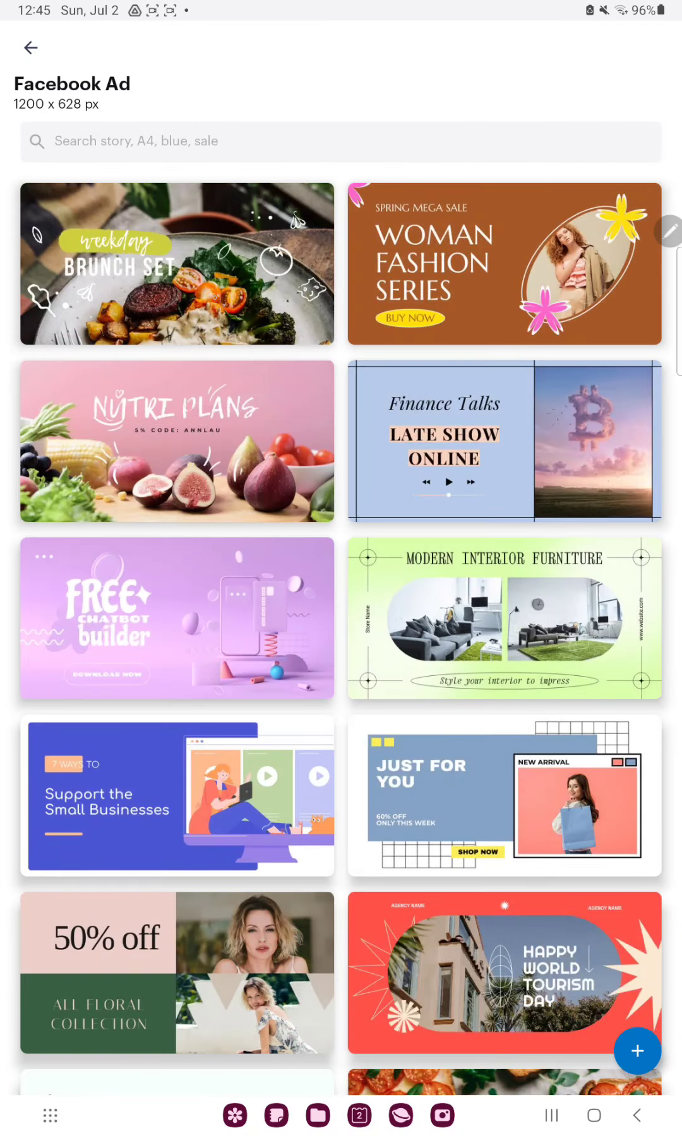
Step: Start editing the weekday brunch set template, leaving Photos without adding a photo
{"action": "left_click", "coordinate": [215, 297]}
{"action": "left_click", "coordinate": [341, 1054]}
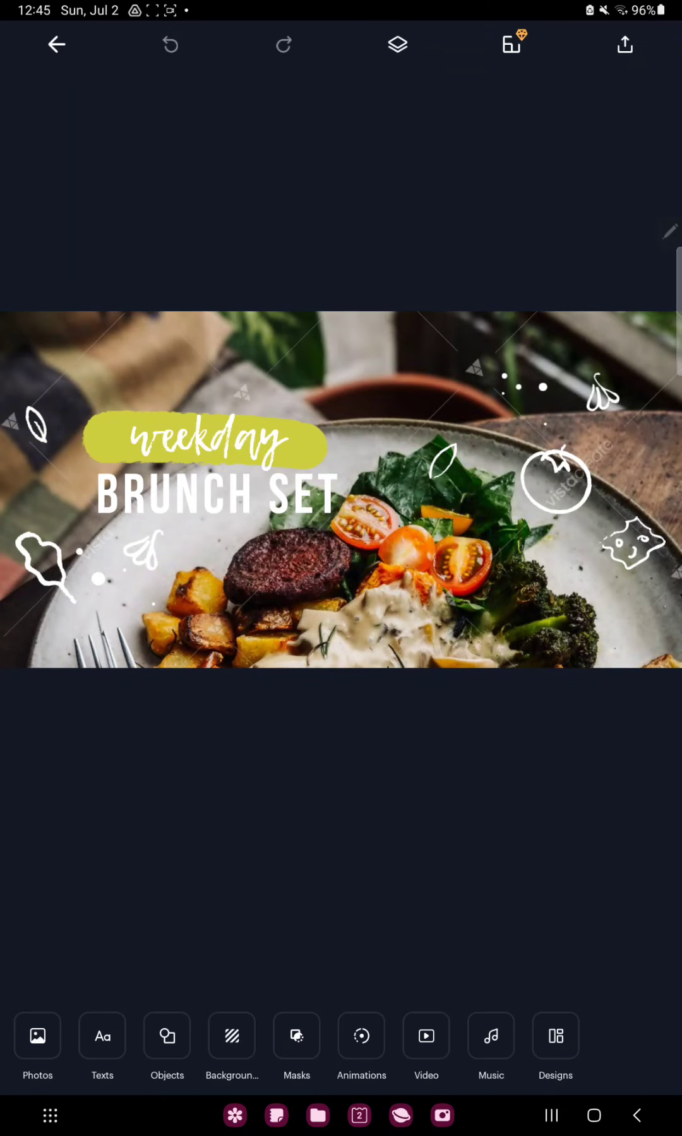
{"action": "left_click", "coordinate": [37, 1036]}
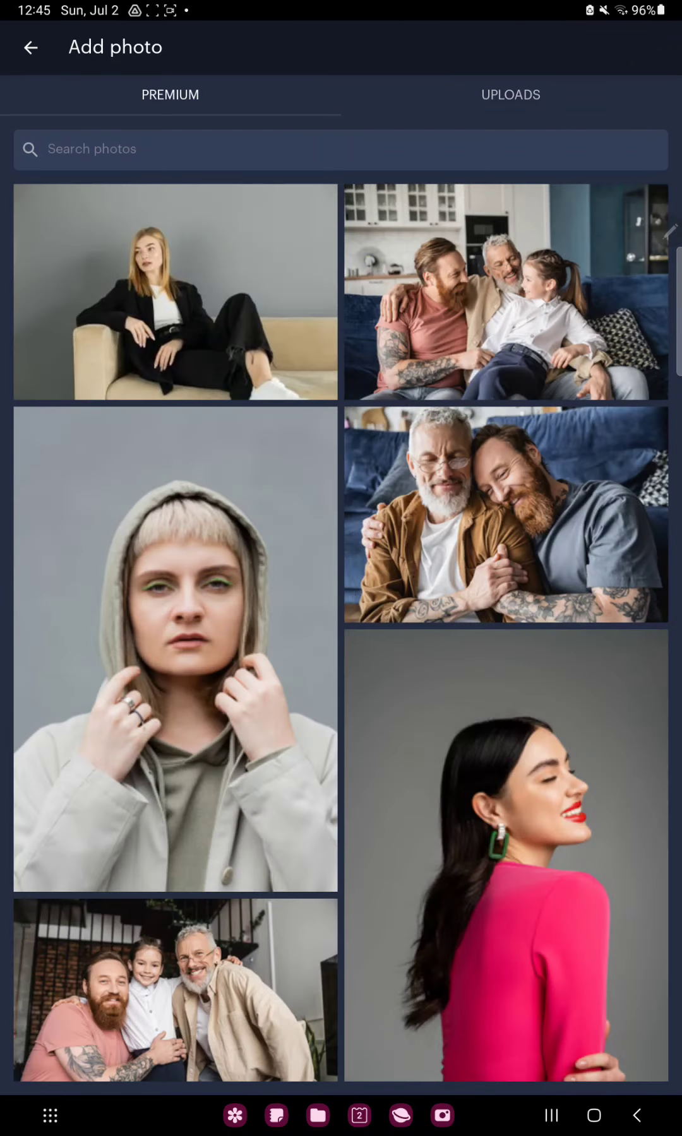
{"action": "left_click", "coordinate": [31, 47]}
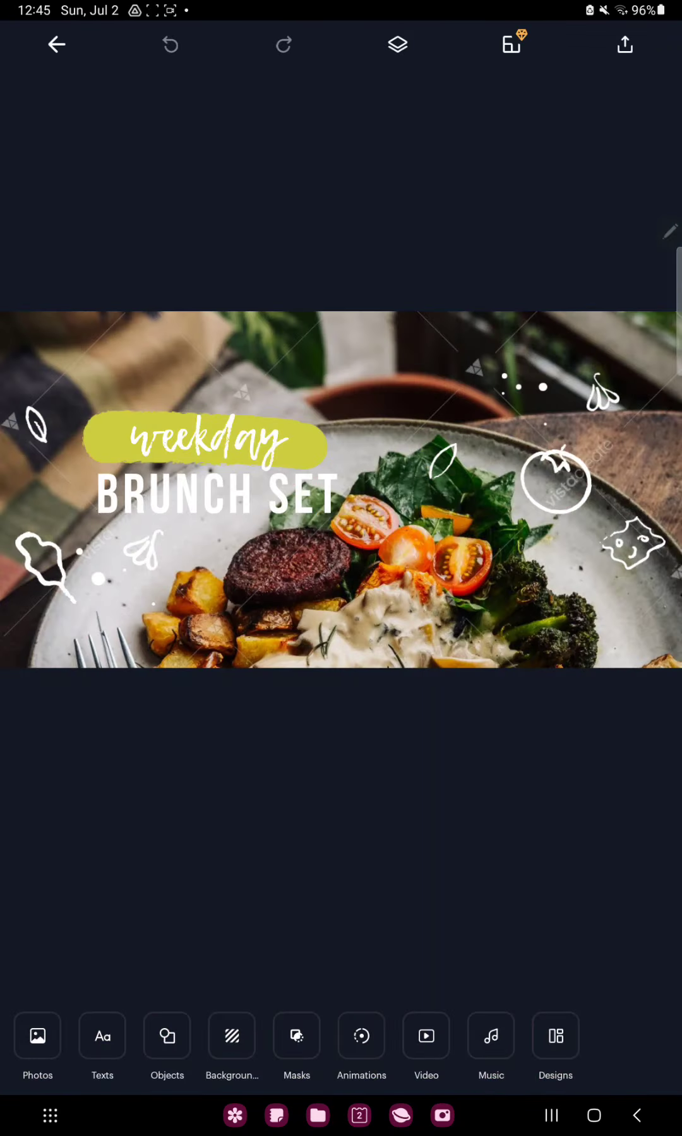
Step: Set the BRUNCH SET heading in smaller Beacon script and delete the background food photo
{"action": "left_click", "coordinate": [339, 495]}
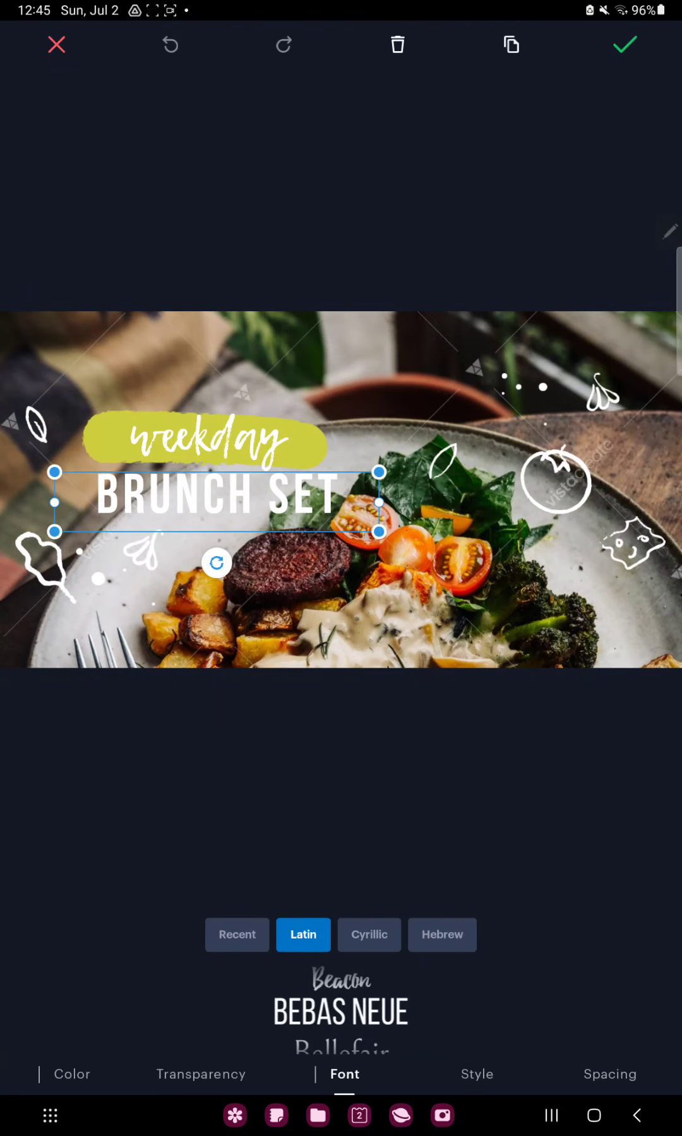
{"action": "left_click_drag", "start_coordinate": [399, 1012], "coordinate": [393, 1048]}
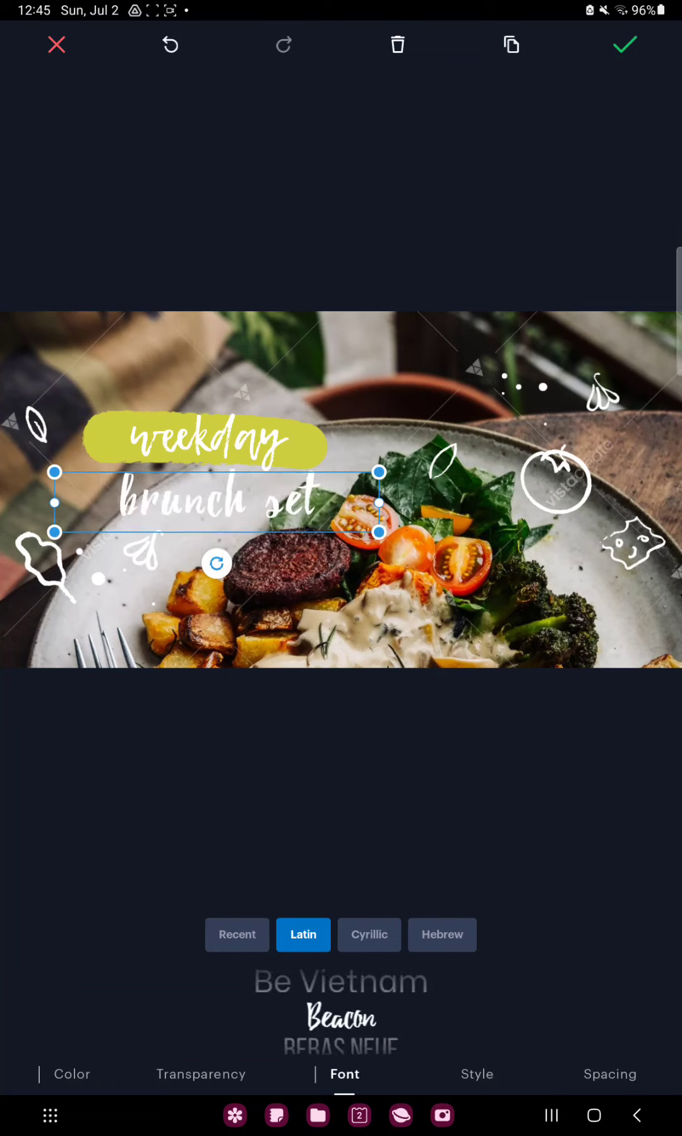
{"action": "left_click", "coordinate": [477, 1075]}
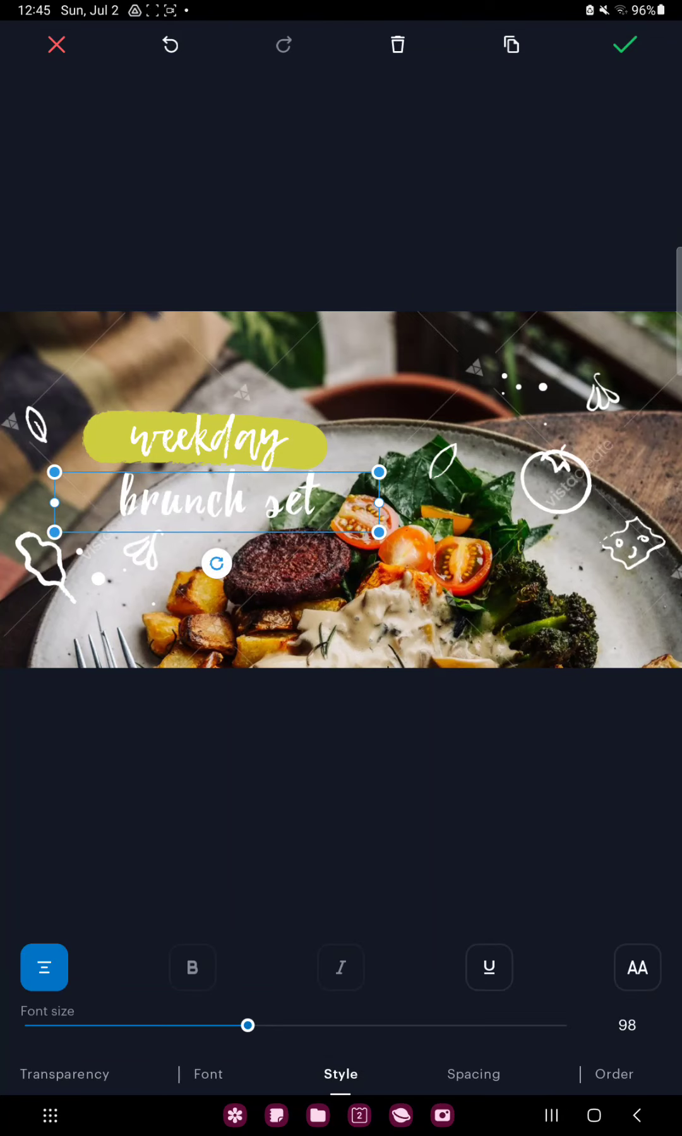
{"action": "mouse_move", "coordinate": [247, 1026]}
{"action": "left_mouse_down"}
{"action": "mouse_move", "coordinate": [377, 1030]}
{"action": "mouse_move", "coordinate": [157, 1025]}
{"action": "left_mouse_up"}
{"action": "left_click", "coordinate": [119, 795]}
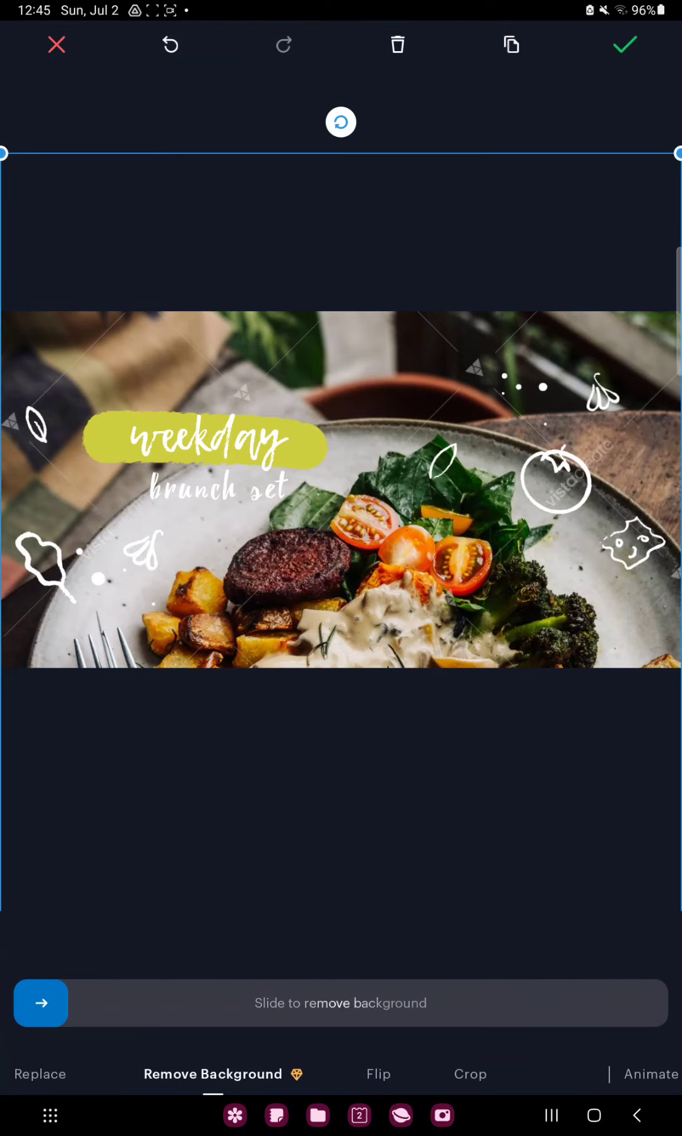
{"action": "left_click", "coordinate": [396, 45]}
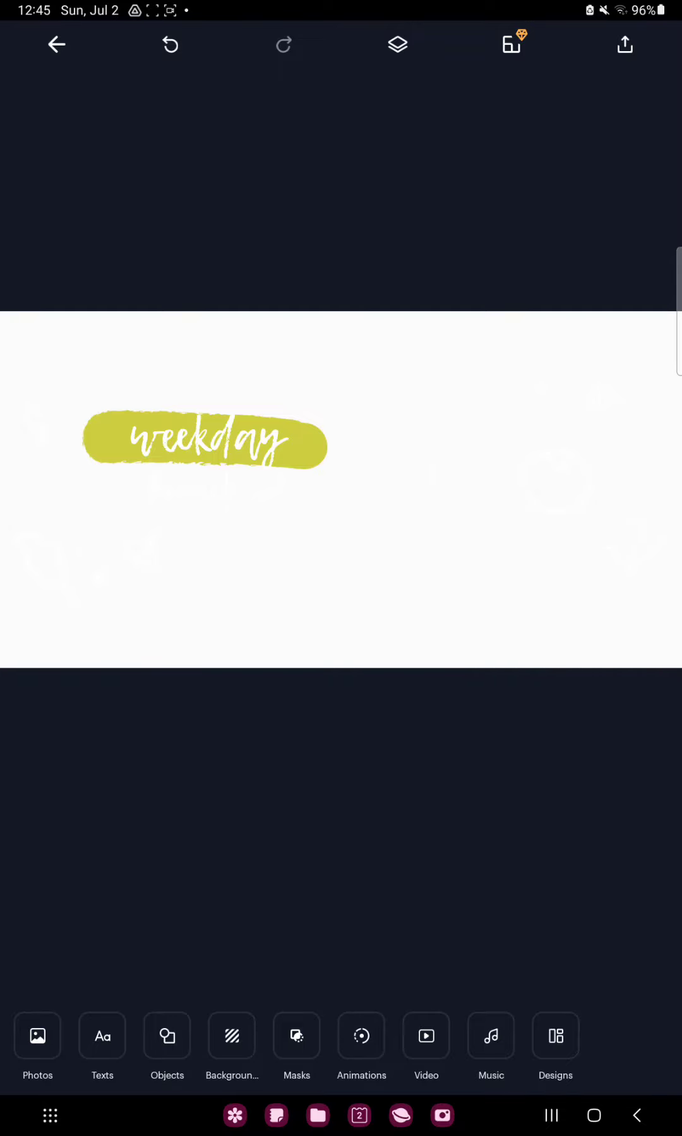
Step: Add the popsicle sticker from Objects beside the weekday banner
{"action": "left_click", "coordinate": [167, 1035]}
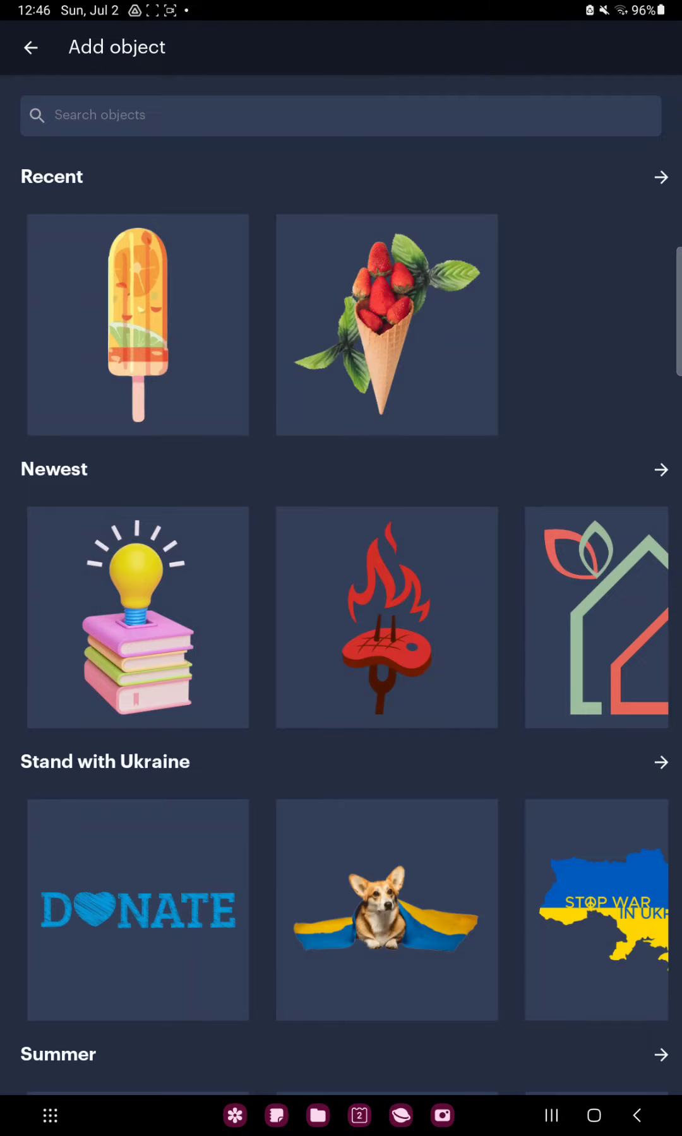
{"action": "left_click", "coordinate": [137, 324]}
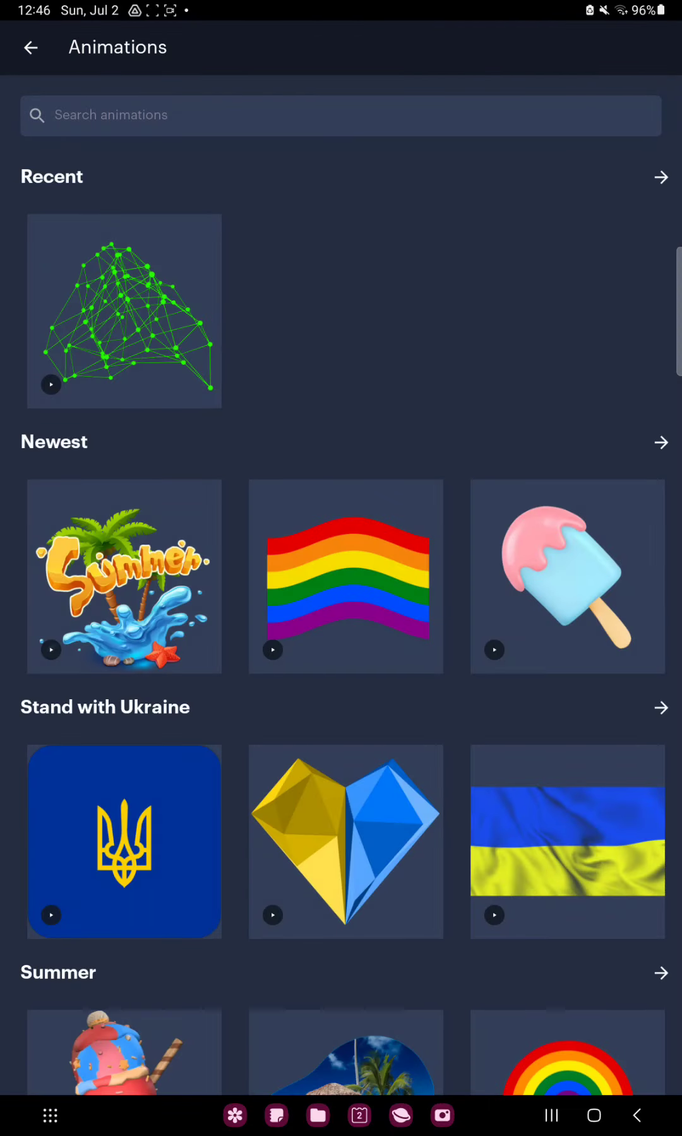
Step: Leave Animations, skip Videos, and add the 0:29 Excited Curiosity track from Music
{"action": "left_click", "coordinate": [30, 46]}
{"action": "left_click", "coordinate": [426, 1037]}
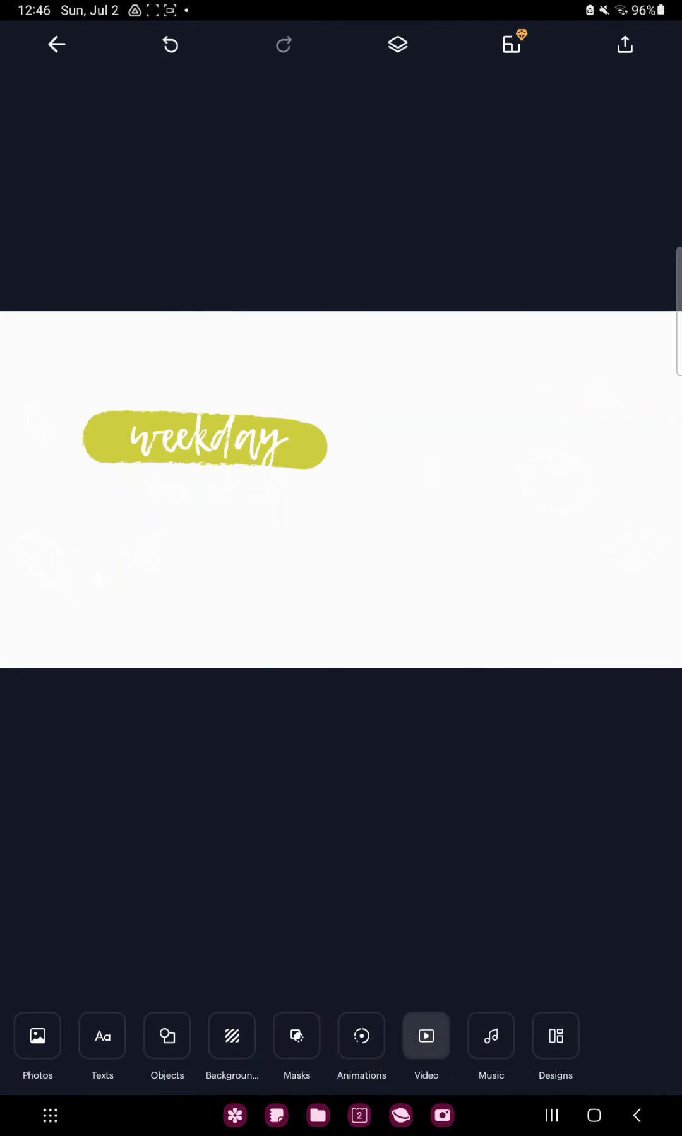
{"action": "left_click", "coordinate": [30, 47]}
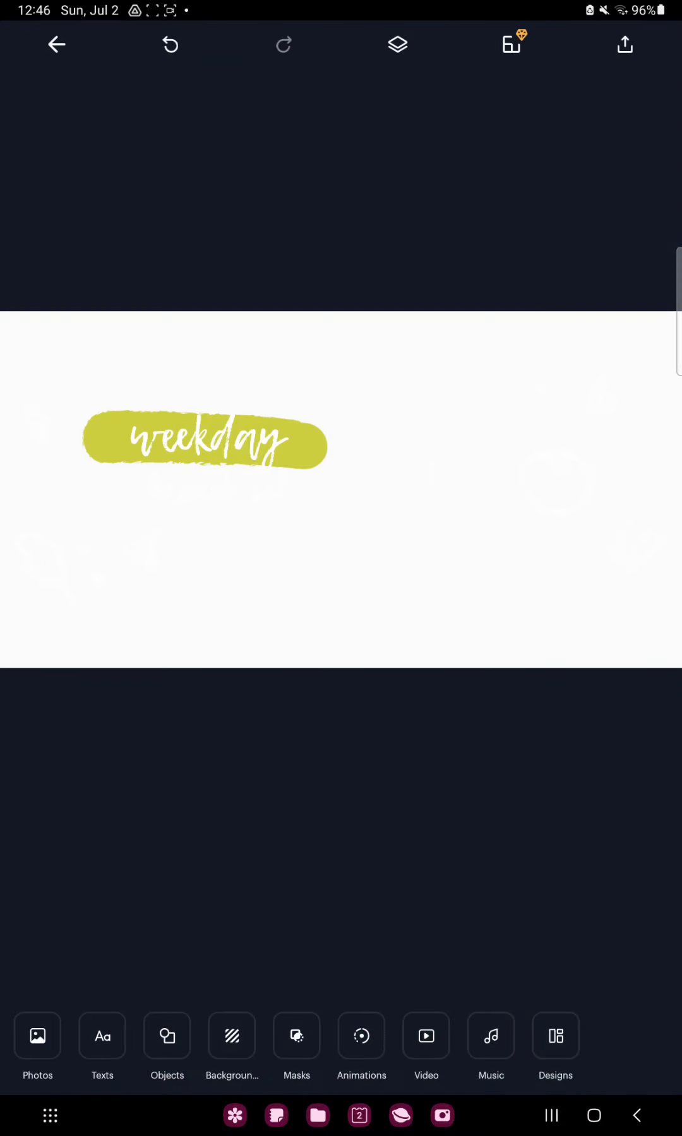
{"action": "left_click", "coordinate": [491, 1043]}
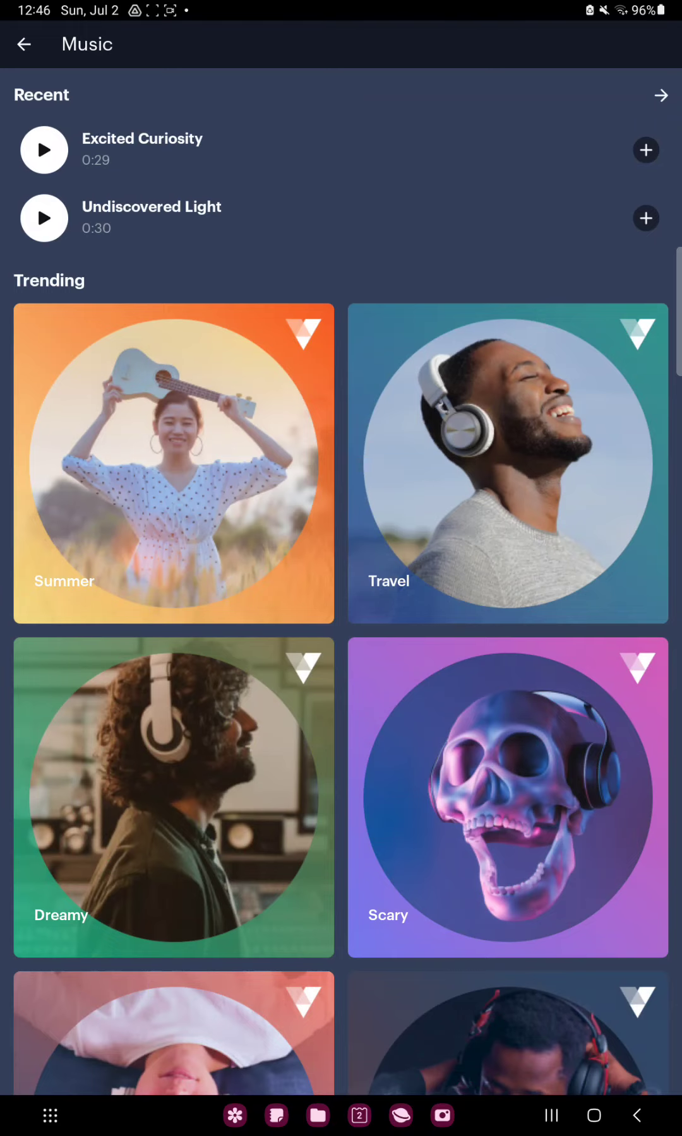
{"action": "left_click", "coordinate": [645, 149]}
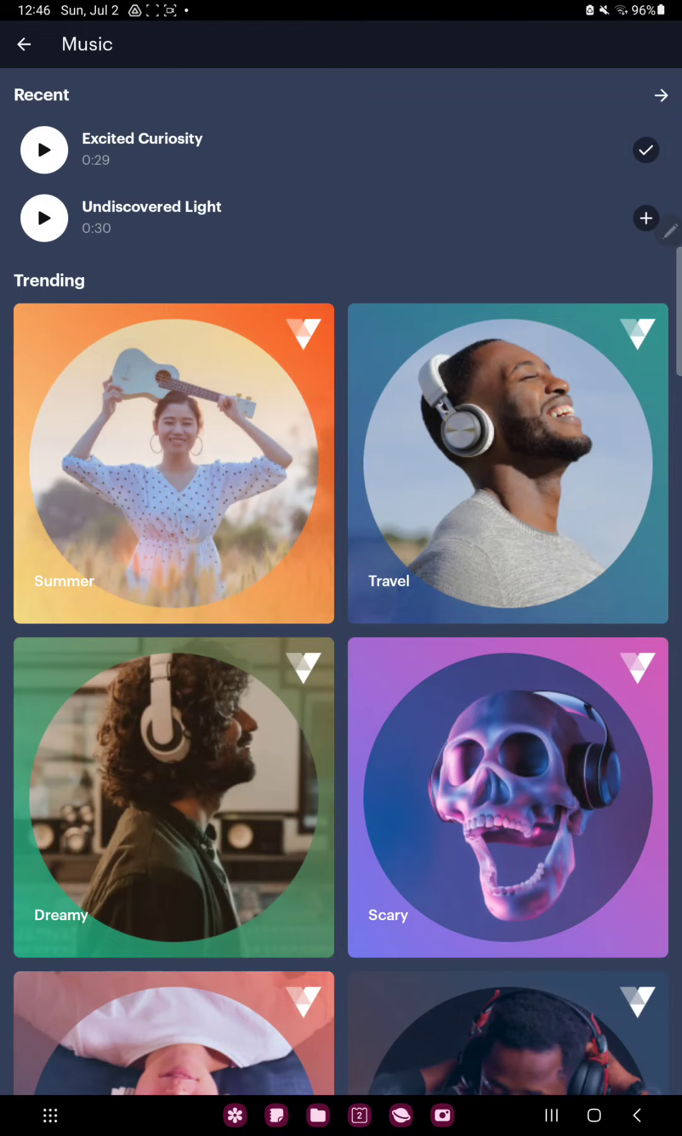